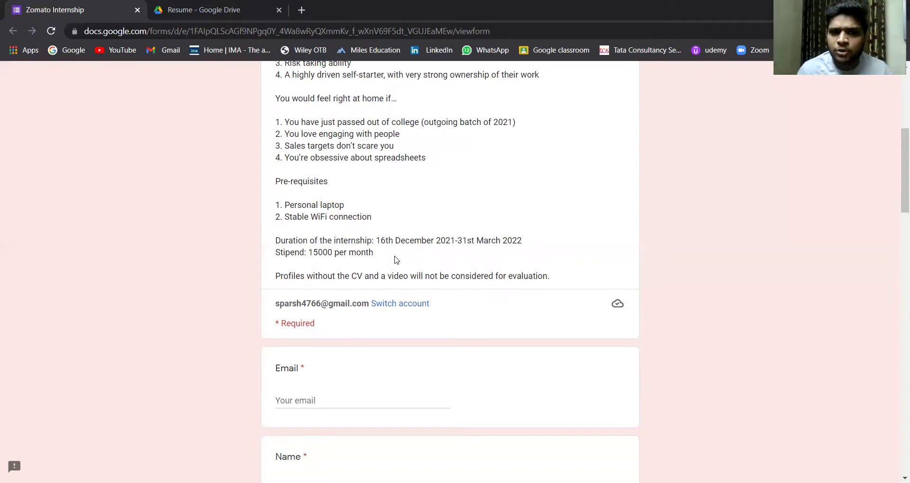
- Review the internship application form's questions from Email through languages and Current Location to the CV link and Video link requirements
scroll(396, 260, "down", 1)
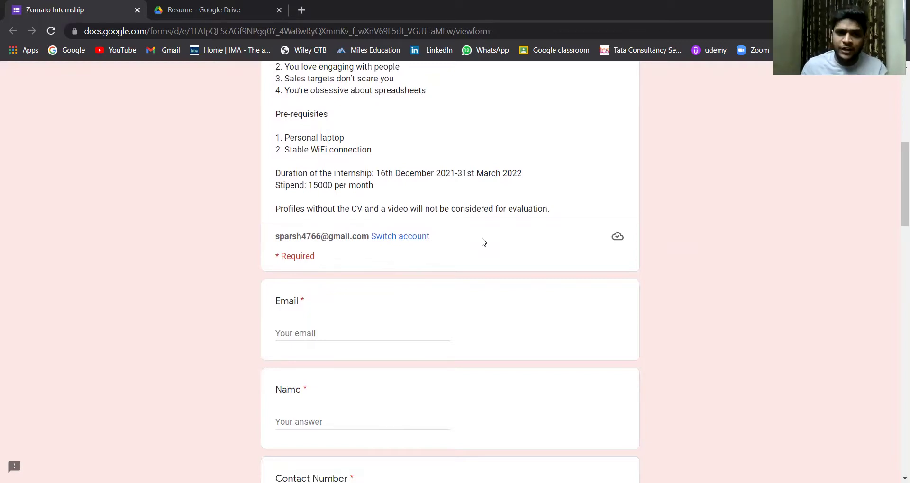
scroll(483, 242, "down", 1)
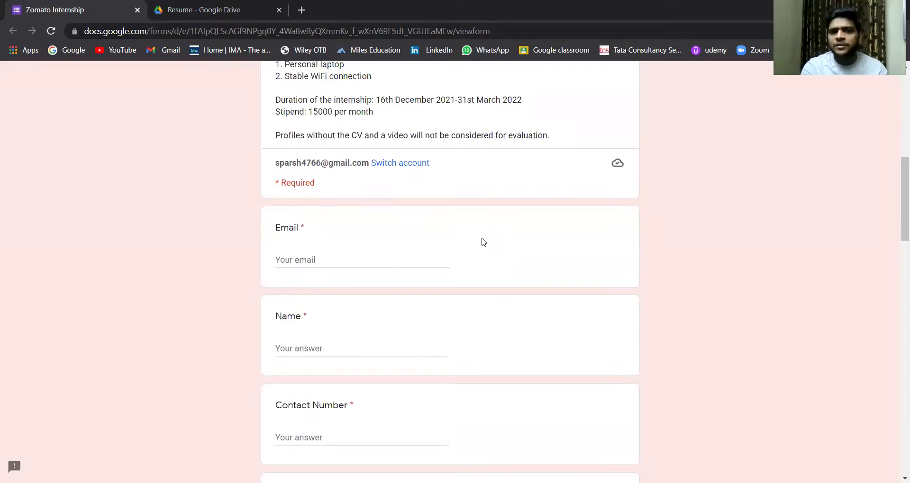
scroll(483, 243, "down", 2)
scroll(481, 242, "up", 1)
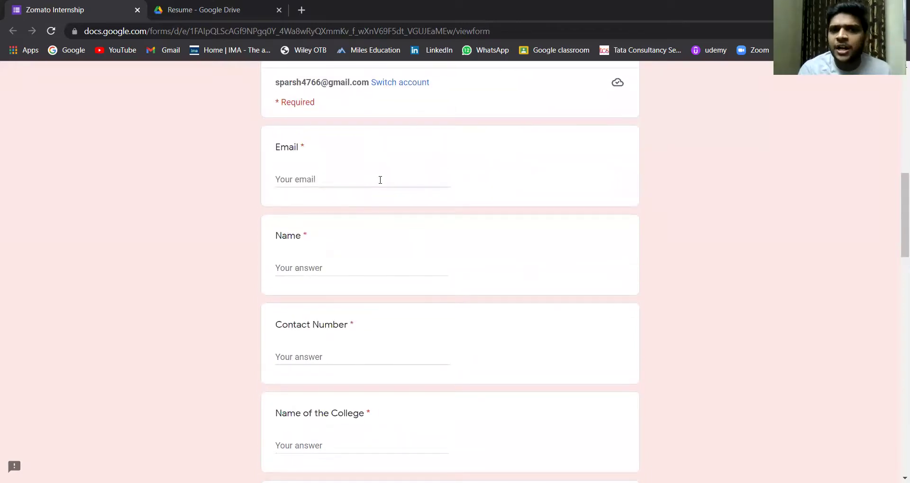
scroll(380, 180, "down", 1)
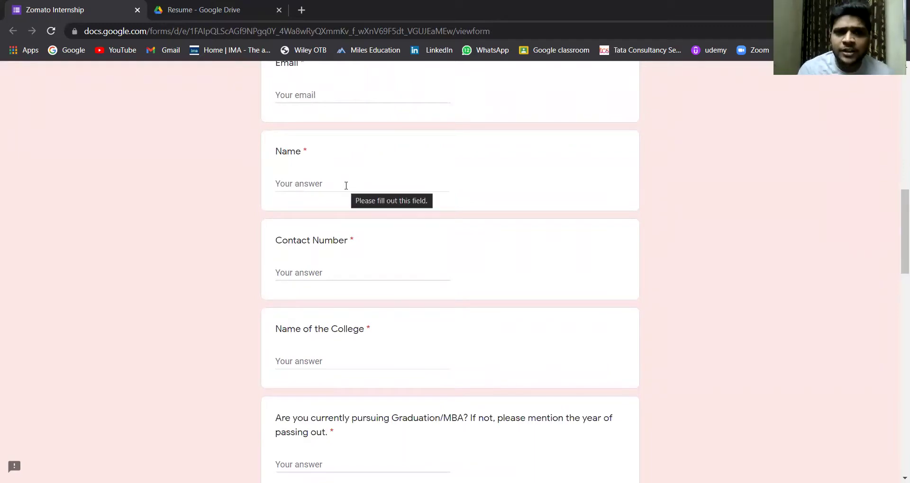
scroll(348, 209, "down", 1)
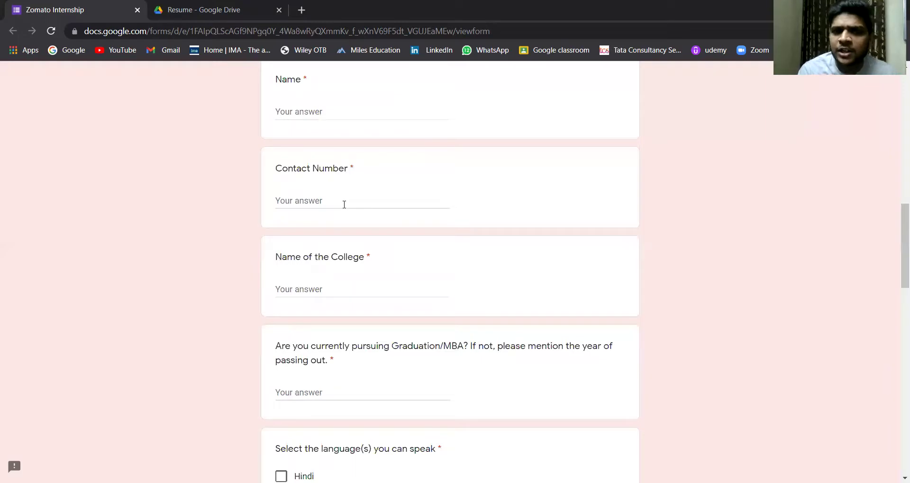
scroll(346, 207, "down", 1)
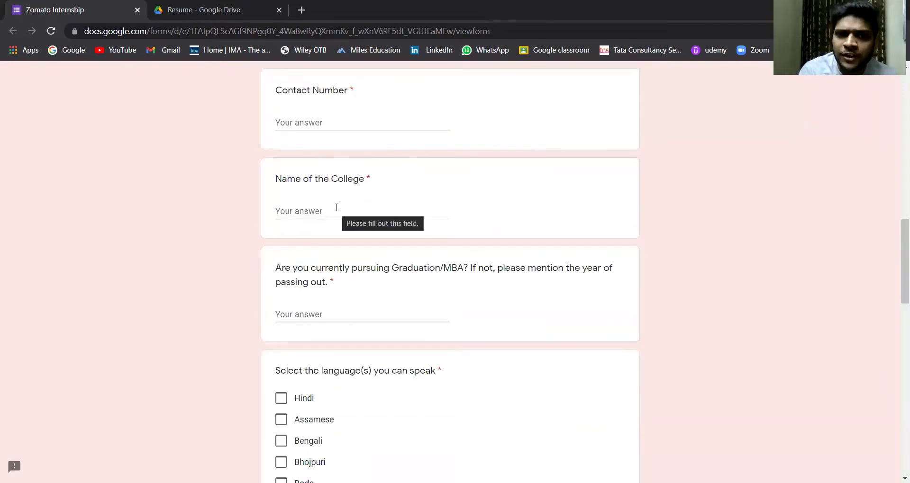
scroll(336, 208, "down", 1)
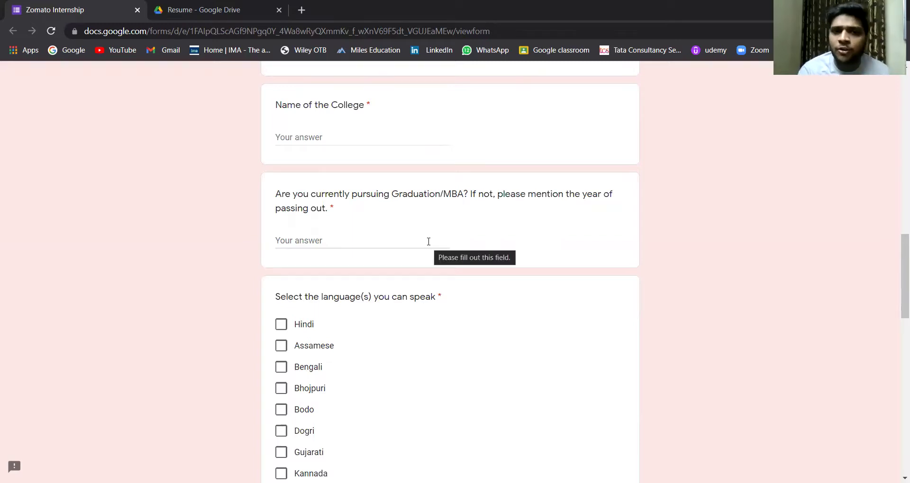
scroll(429, 241, "down", 2)
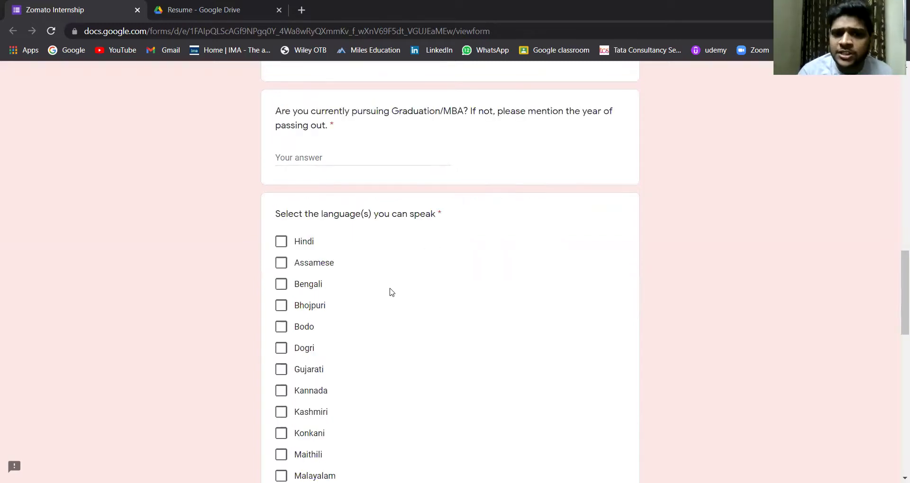
scroll(391, 292, "down", 1)
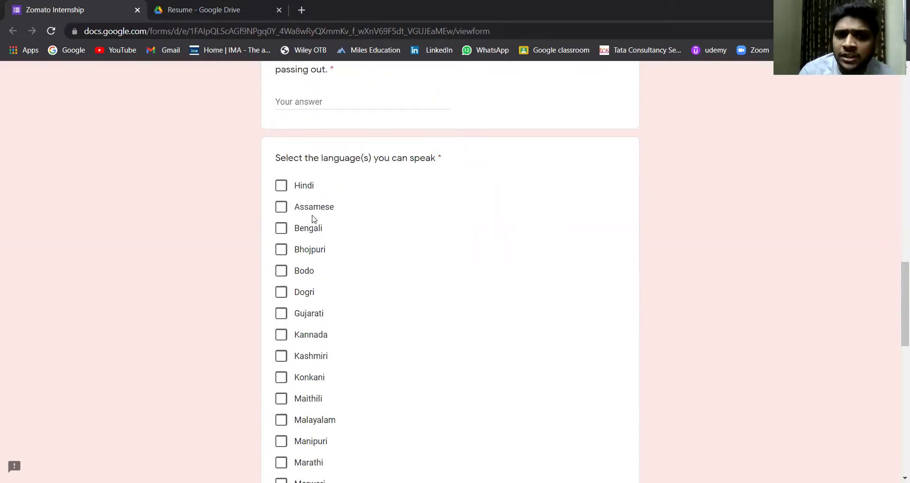
scroll(332, 300, "down", 2)
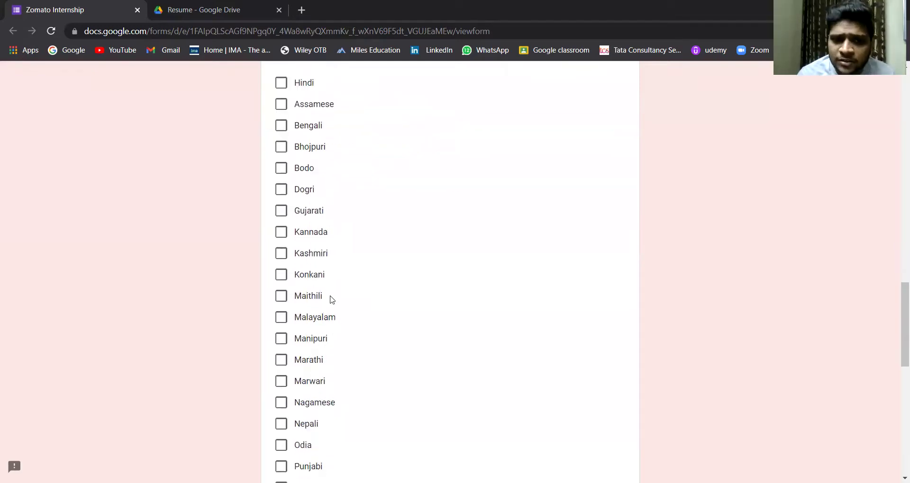
scroll(332, 299, "down", 2)
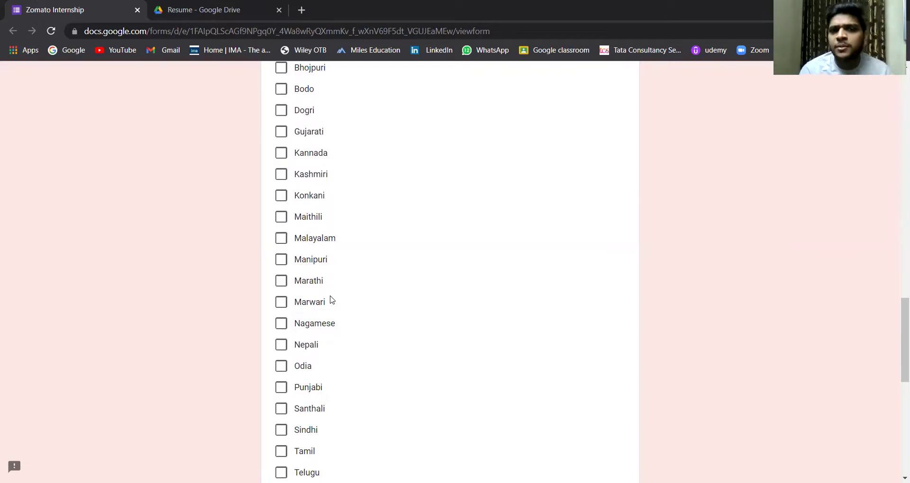
scroll(332, 300, "down", 2)
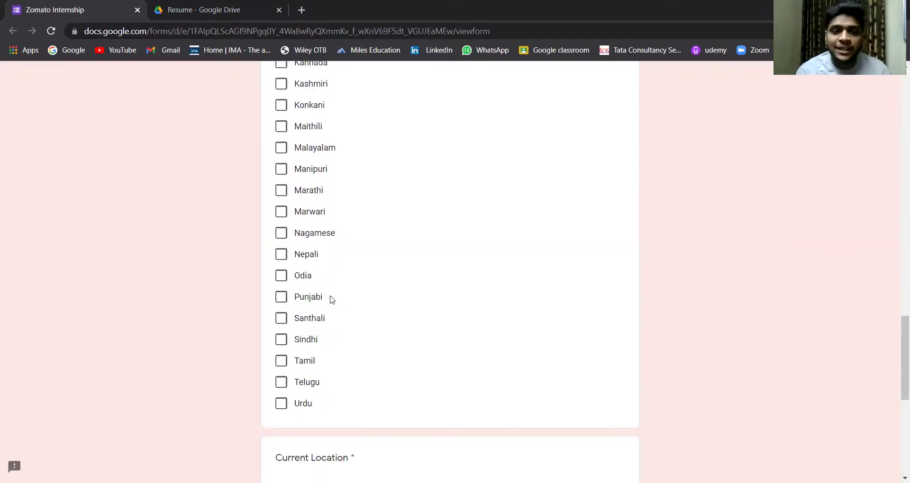
scroll(331, 300, "down", 5)
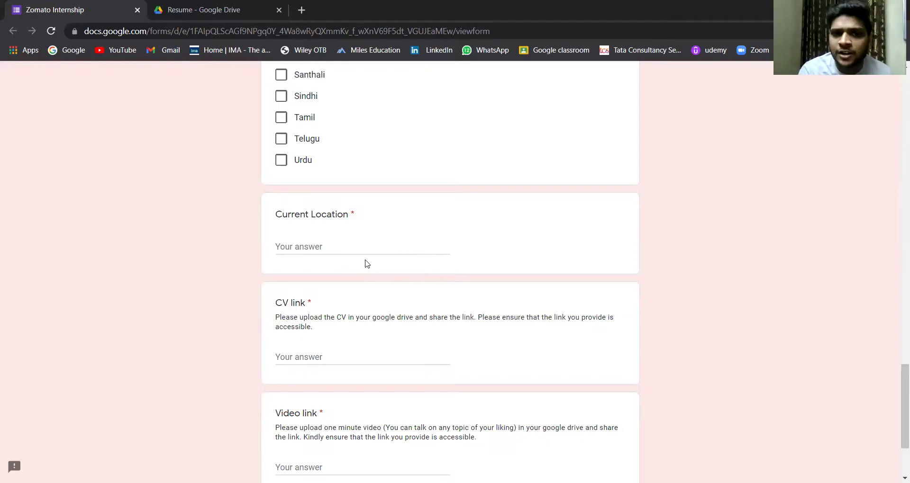
scroll(365, 264, "down", 2)
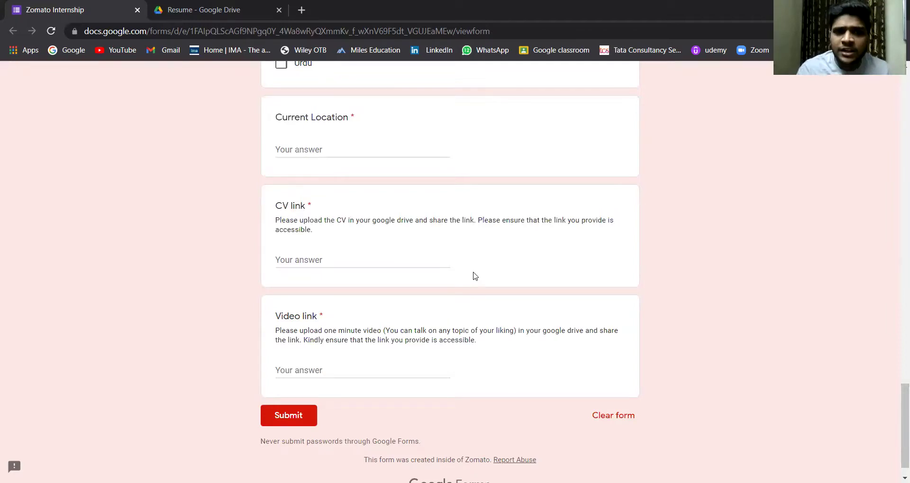
scroll(437, 278, "down", 1)
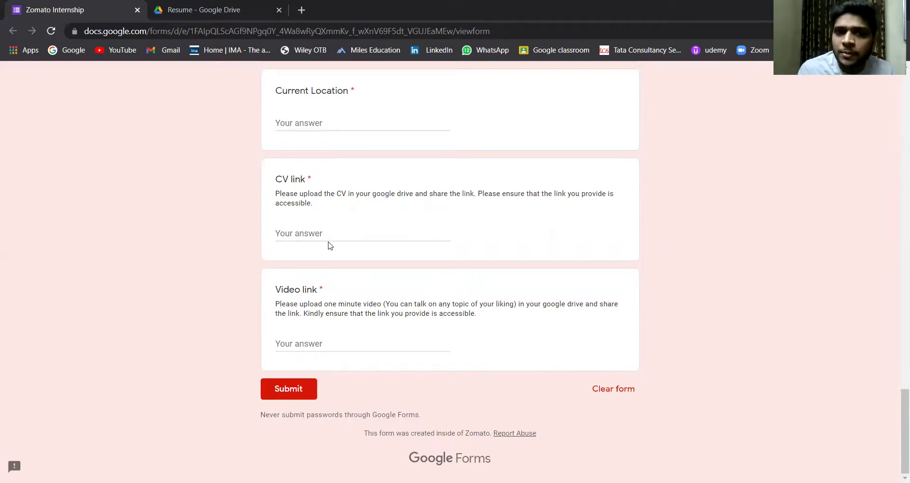
- Switch to Google Drive and open the Resume folder from My Drive
left_click(199, 5)
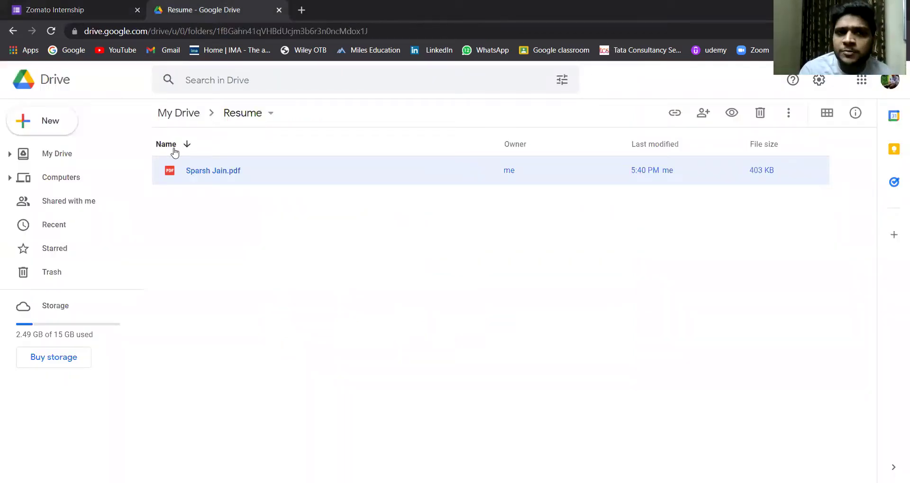
left_click(88, 162)
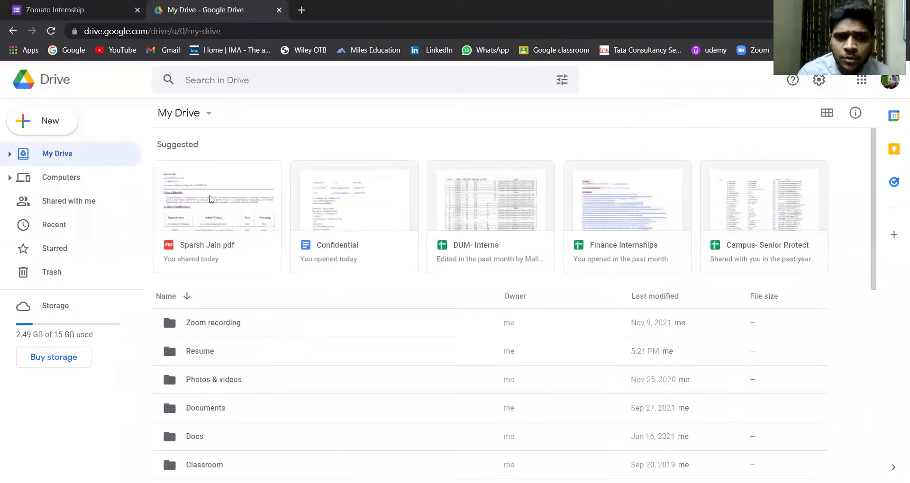
scroll(291, 266, "down", 3)
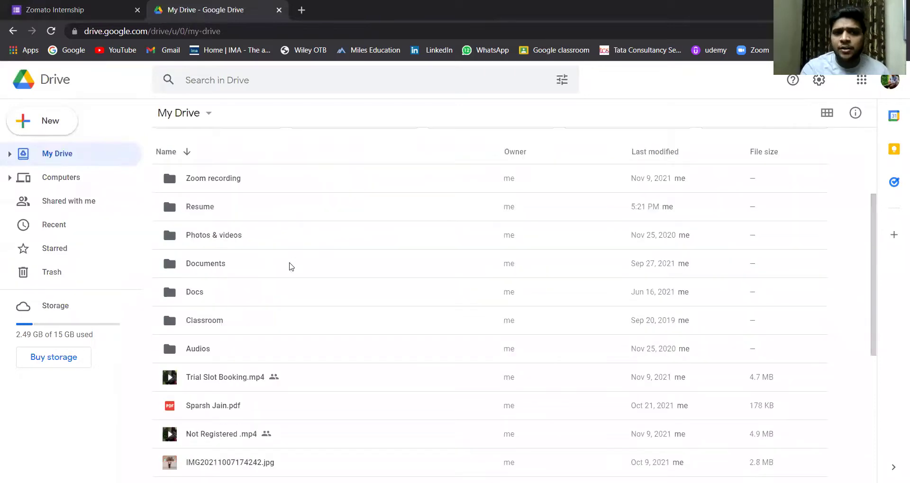
double_click(205, 210)
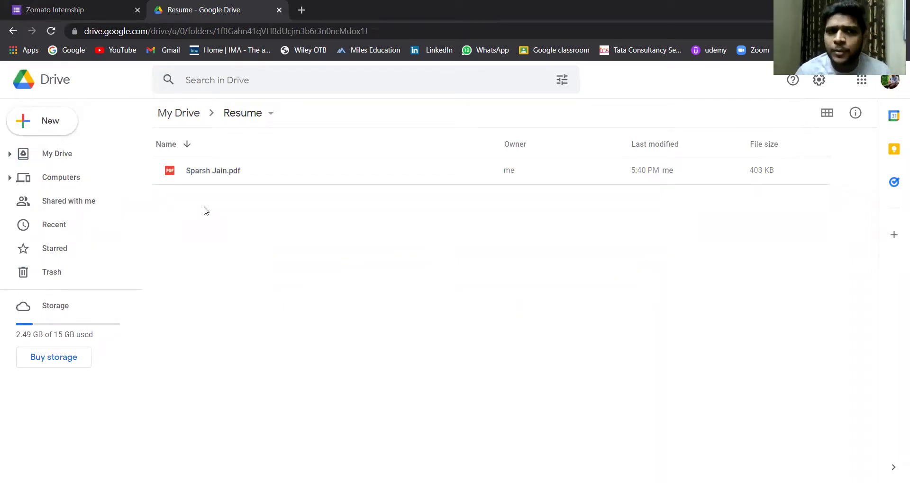
- Examine the options for creating a new folder in My Drive and for uploading a file inside the Resume folder
left_click(76, 163)
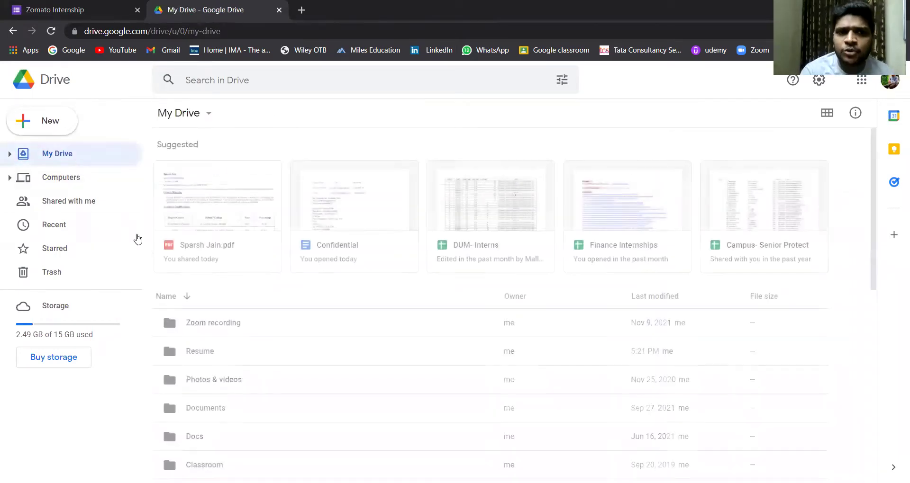
scroll(289, 291, "down", 4)
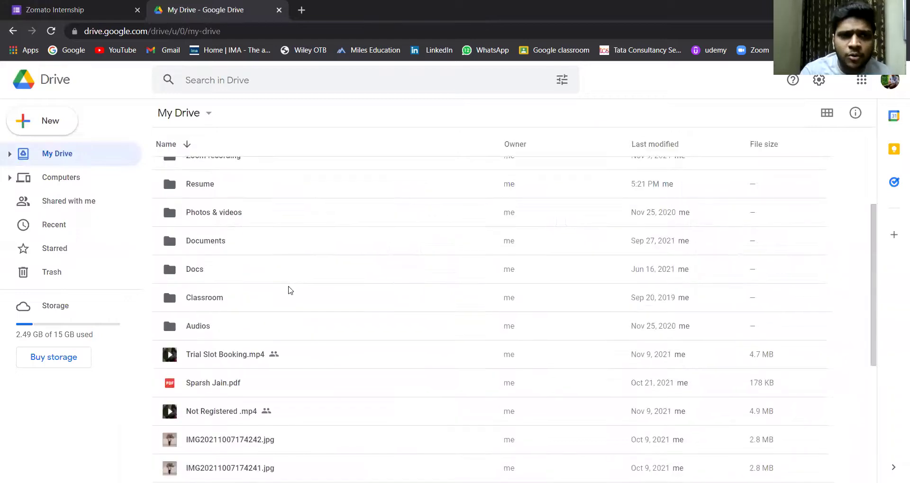
left_click(51, 128)
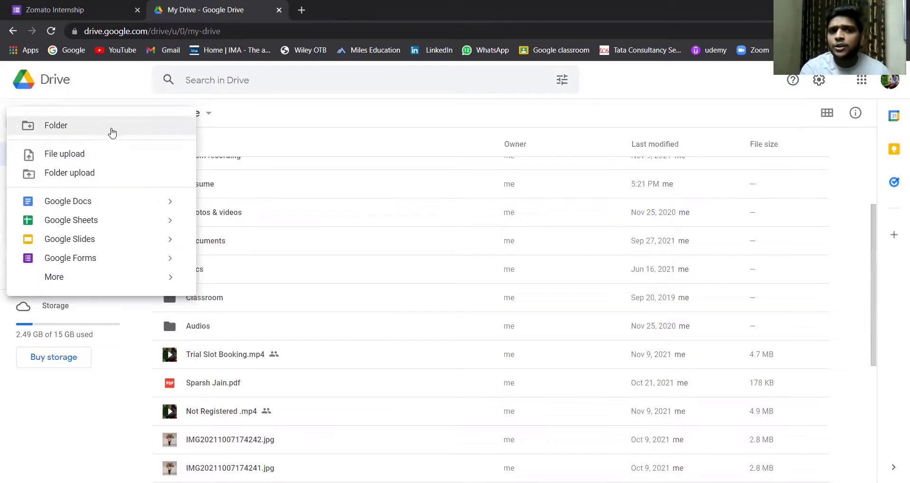
left_click(232, 121)
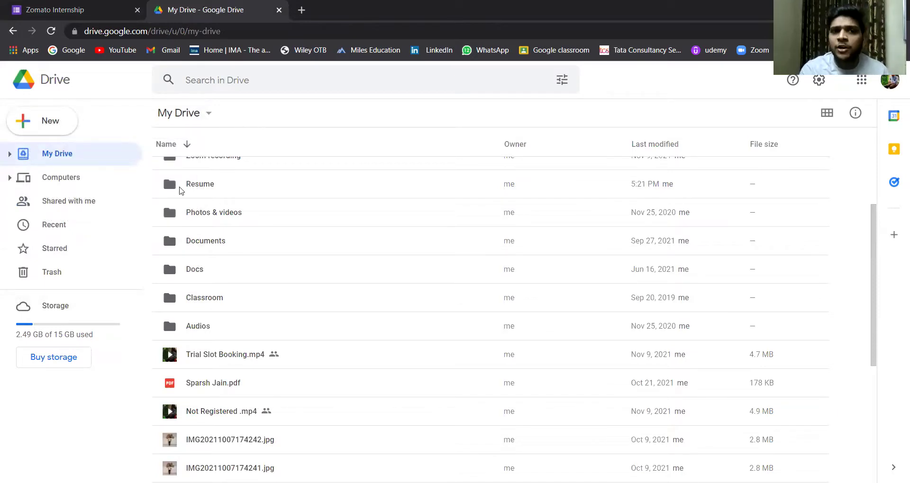
double_click(235, 183)
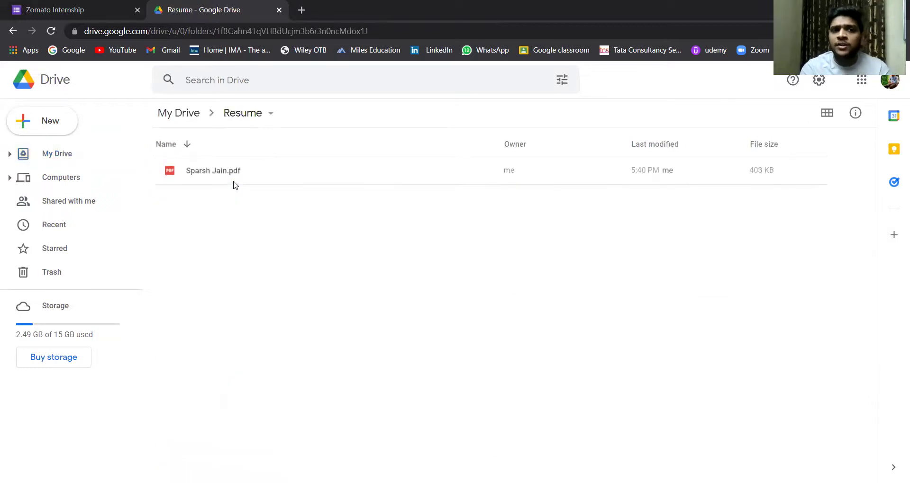
left_click(51, 127)
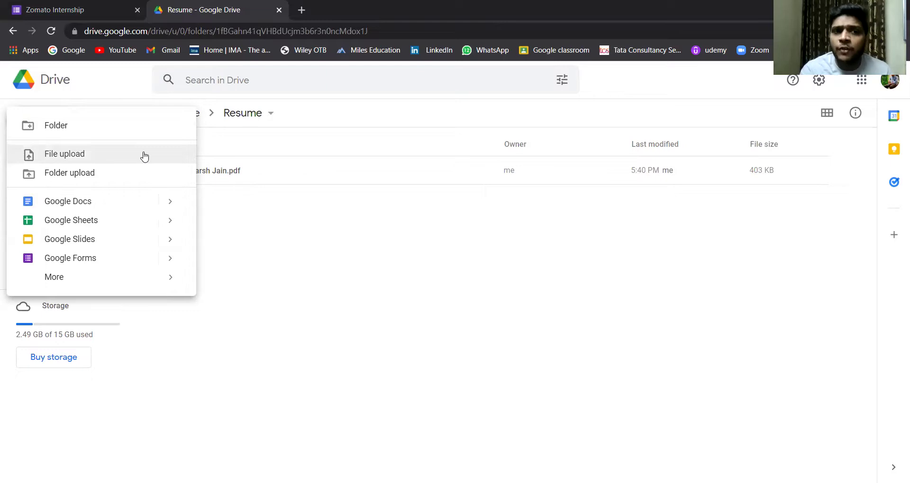
left_click(312, 265)
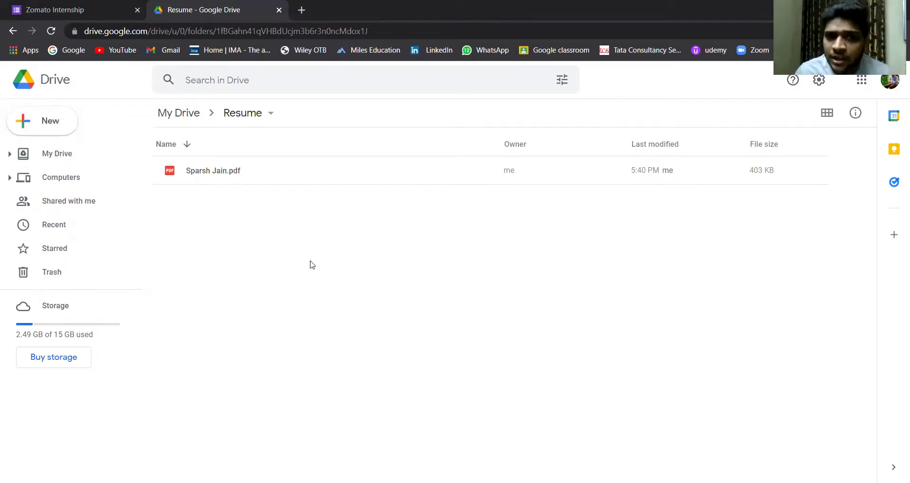
- Set the resume PDF's general access to Anyone with the link and copy its sharing link
left_click(409, 175)
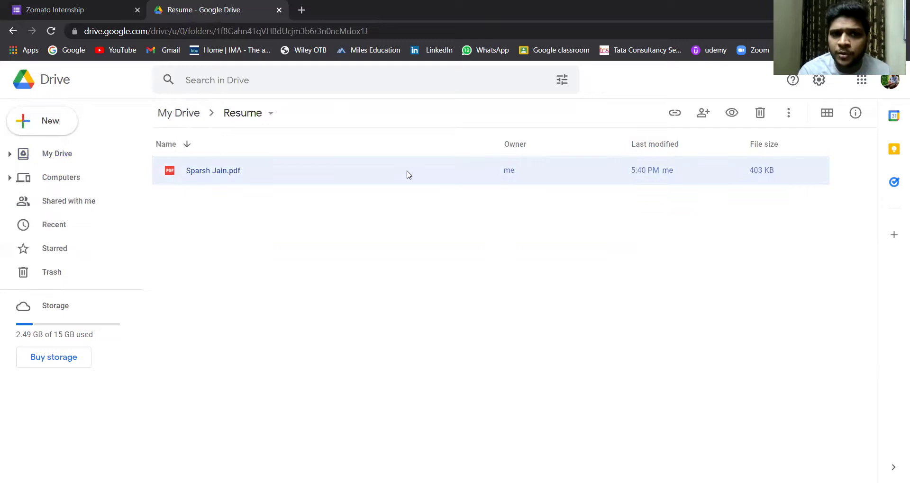
left_click(675, 115)
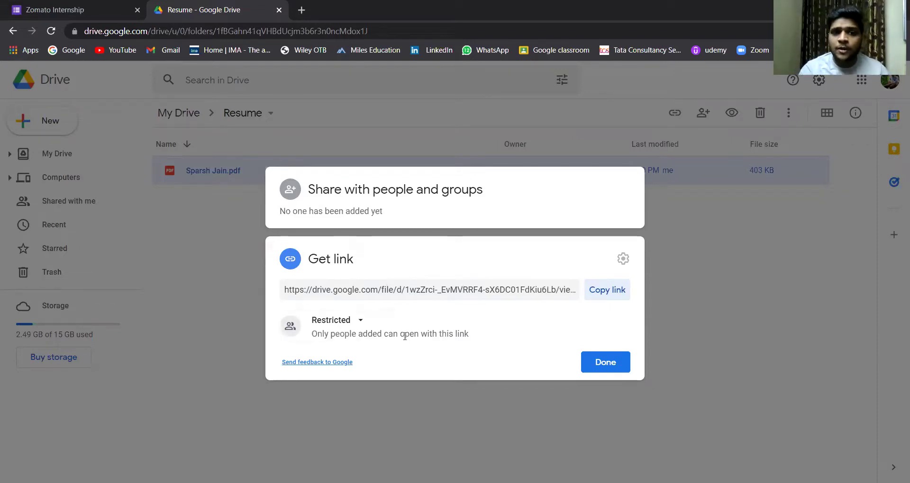
left_click(361, 328)
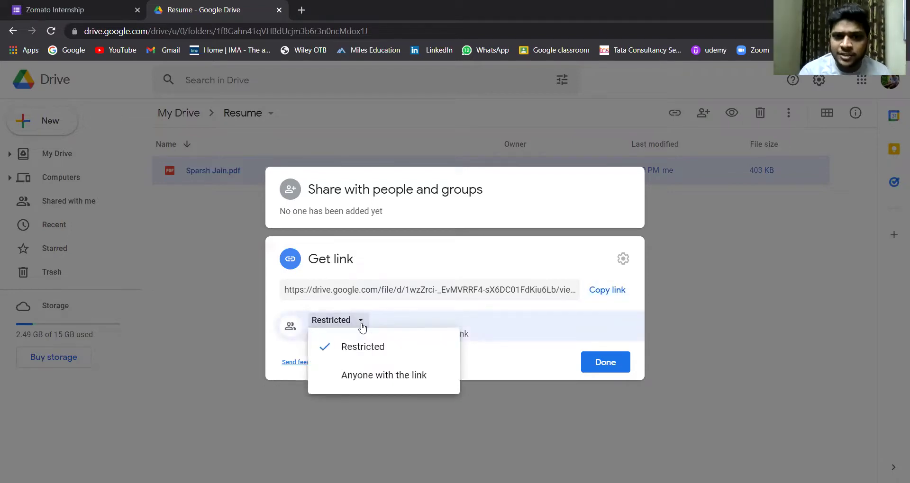
left_click(365, 382)
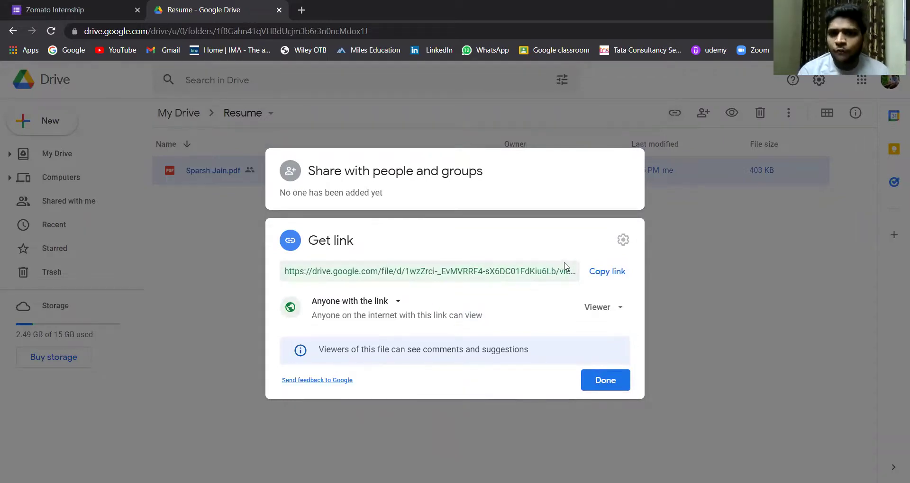
left_click(611, 282)
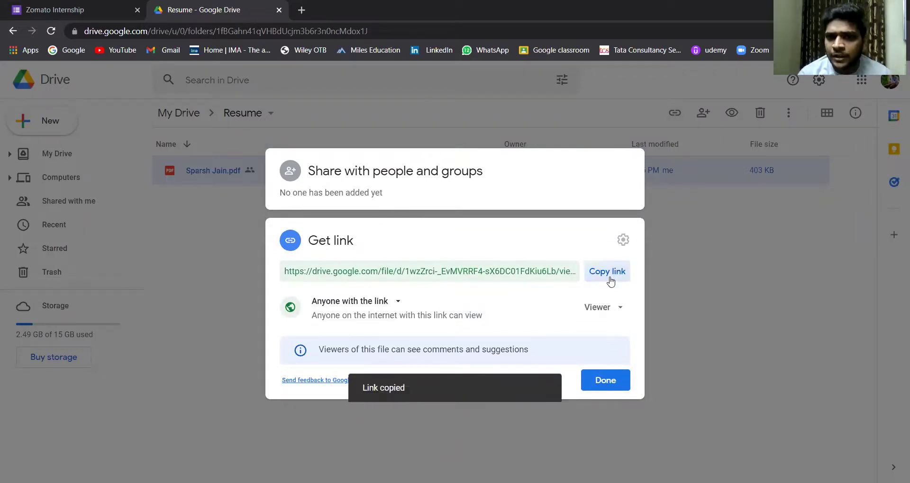
left_click(601, 382)
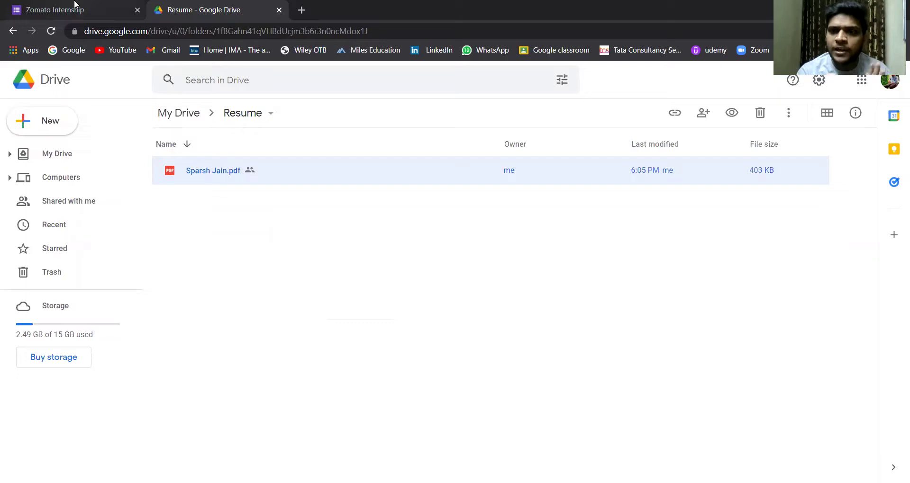
- Paste the copied resume link into the CV link answer of the Zomato Internship form
left_click(75, 5)
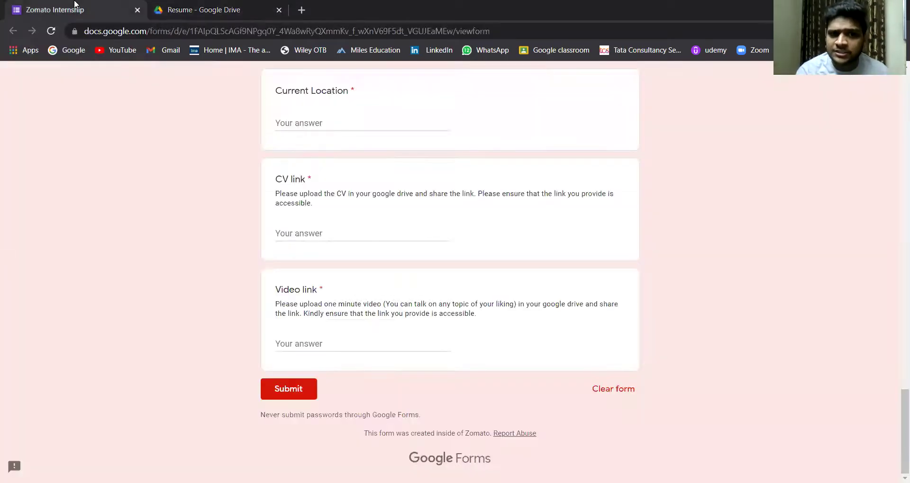
left_click(330, 232)
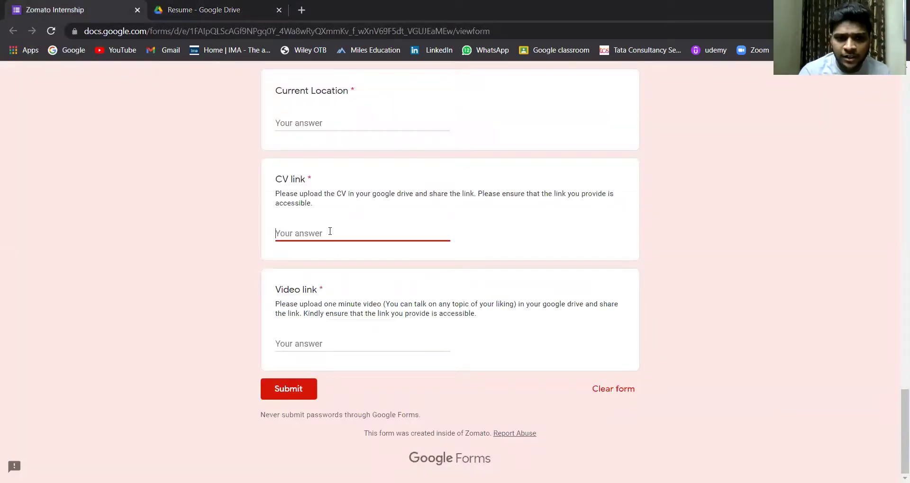
key("ctrl+v")
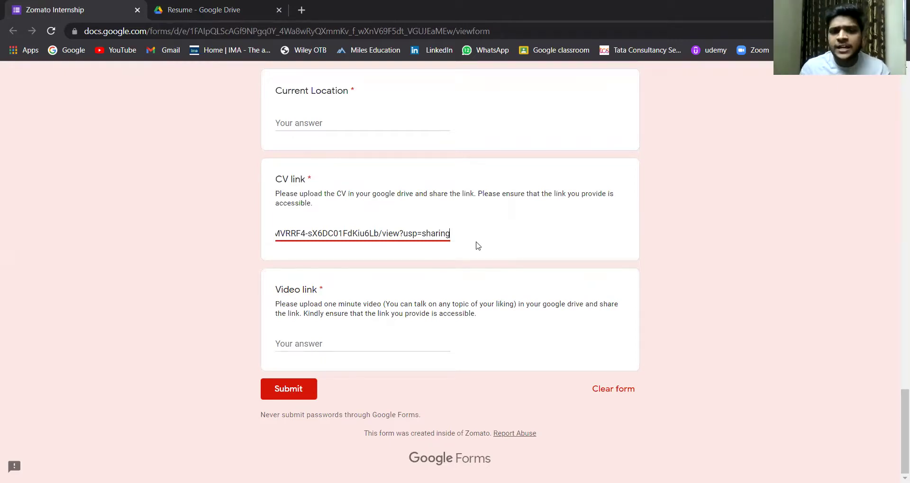
scroll(478, 246, "up", 20)
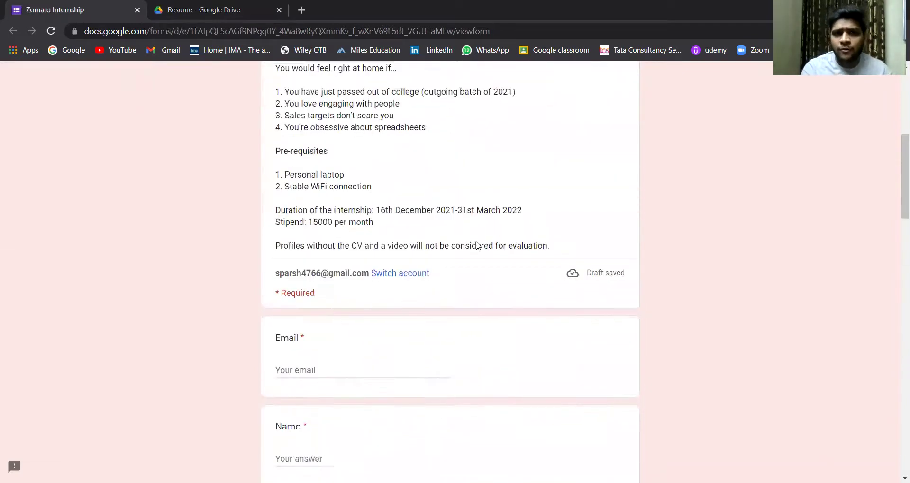
scroll(478, 245, "up", 3)
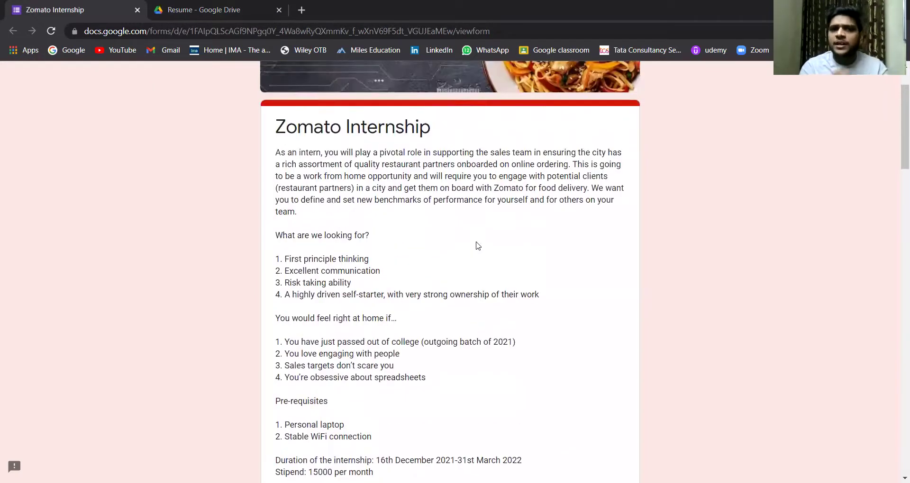